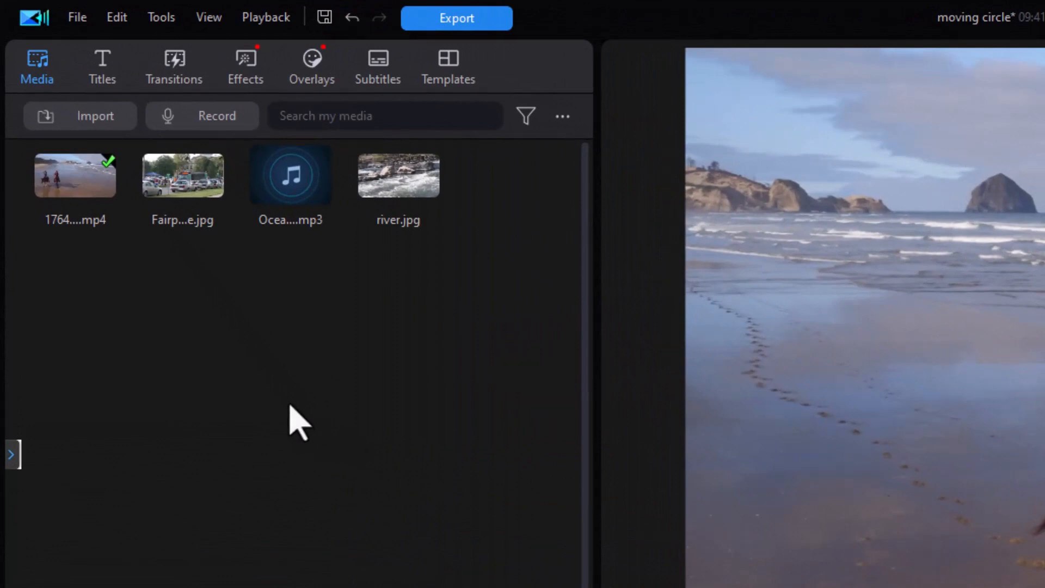
Step: Import the PowerPoint file First things here.pptx into the media library
{"action": "double_click", "coordinate": [289, 406]}
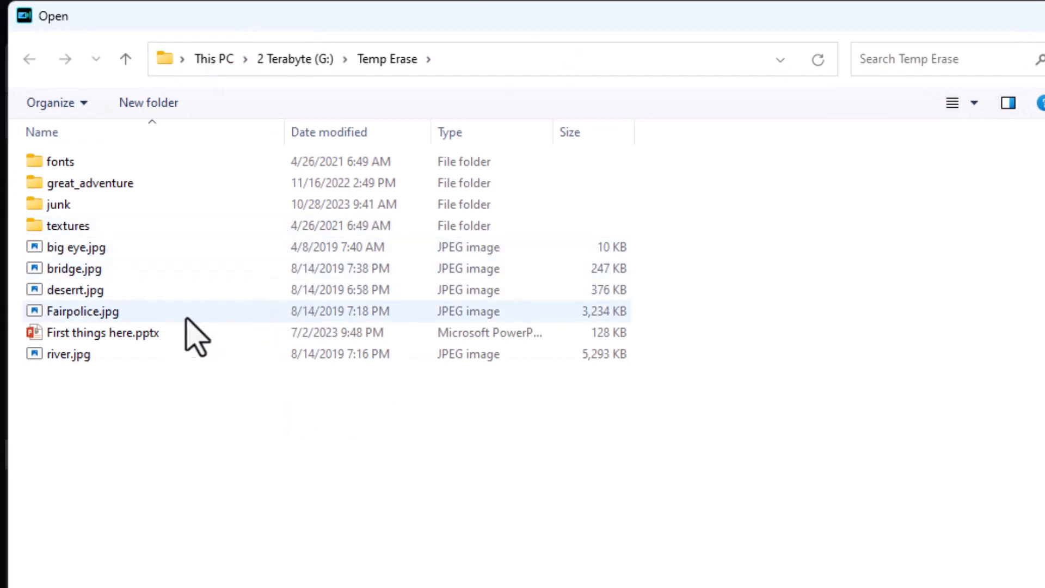
{"action": "left_click", "coordinate": [155, 334]}
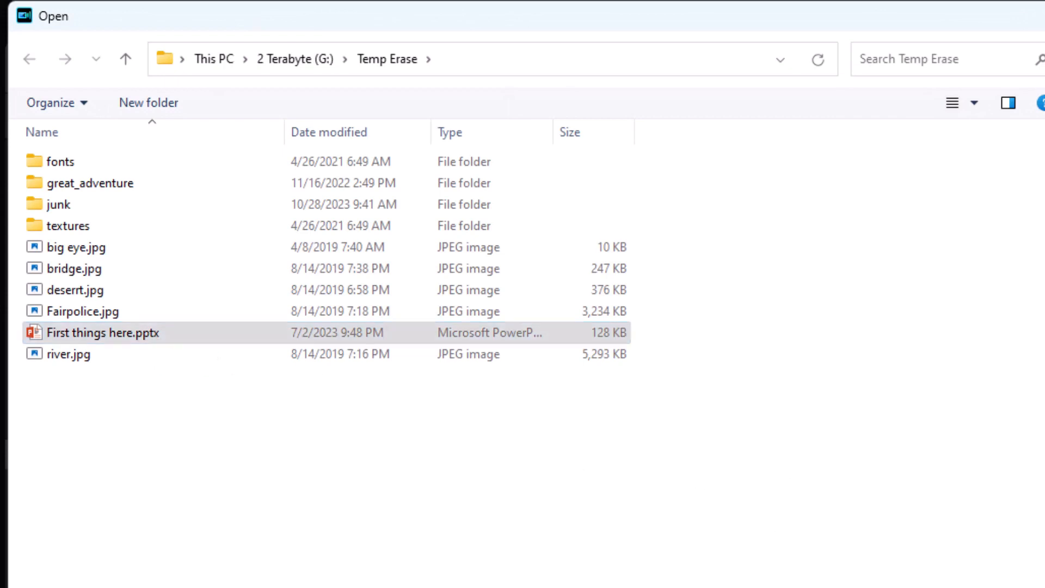
{"action": "key", "text": "Return"}
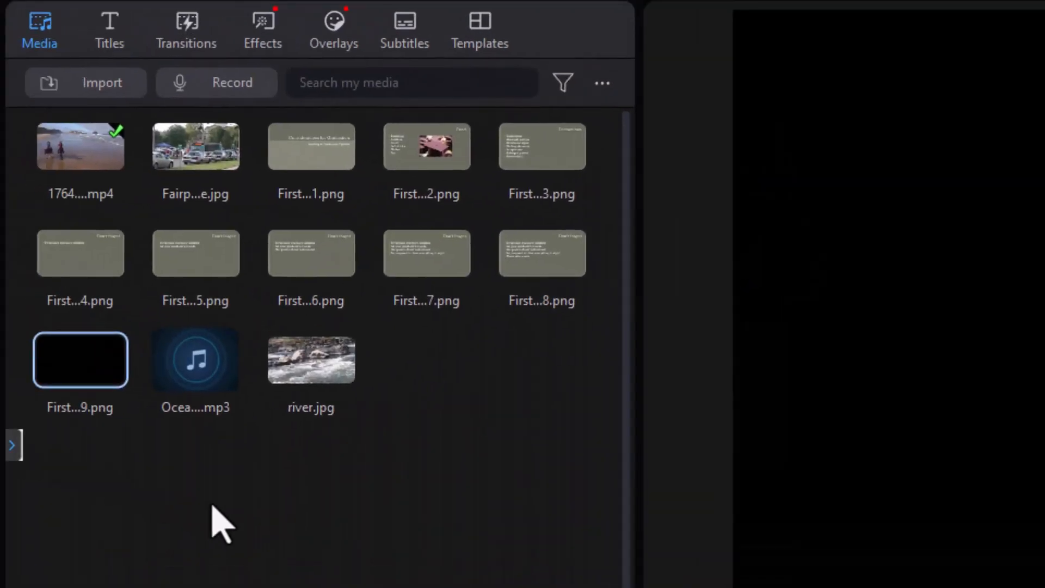
Step: Place slide images 1 to 8 of First things here on video track 2 as consecutive clips
{"action": "left_click", "coordinate": [314, 165]}
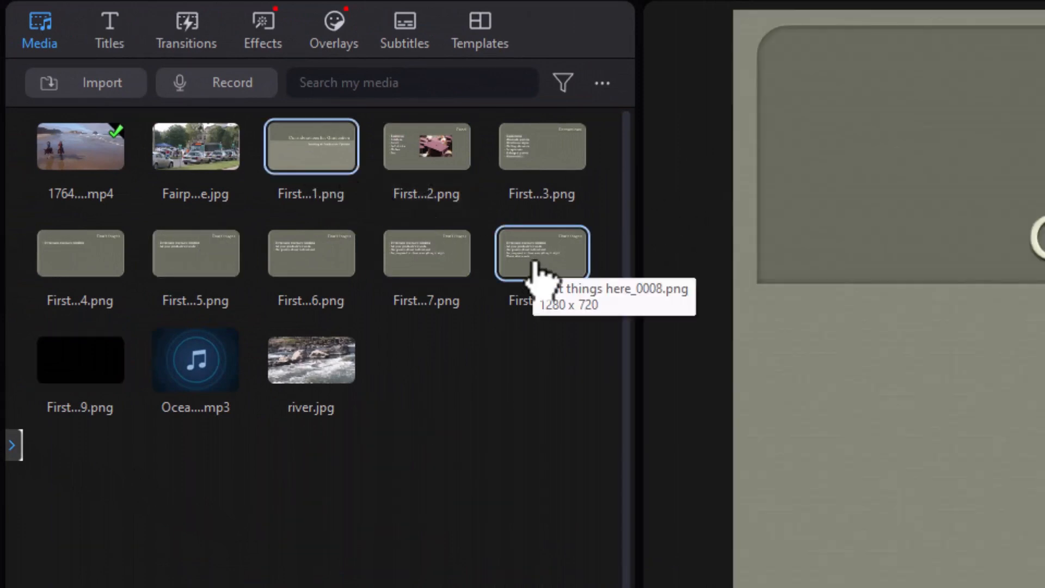
{"action": "left_click", "coordinate": [535, 267], "text": "shift"}
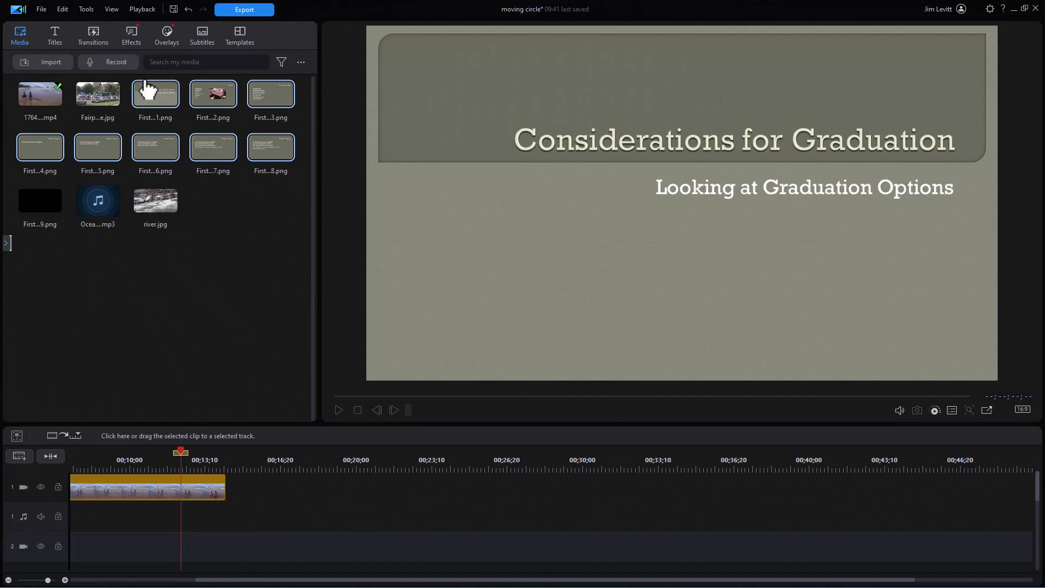
{"action": "left_click_drag", "start_coordinate": [148, 103], "coordinate": [123, 559]}
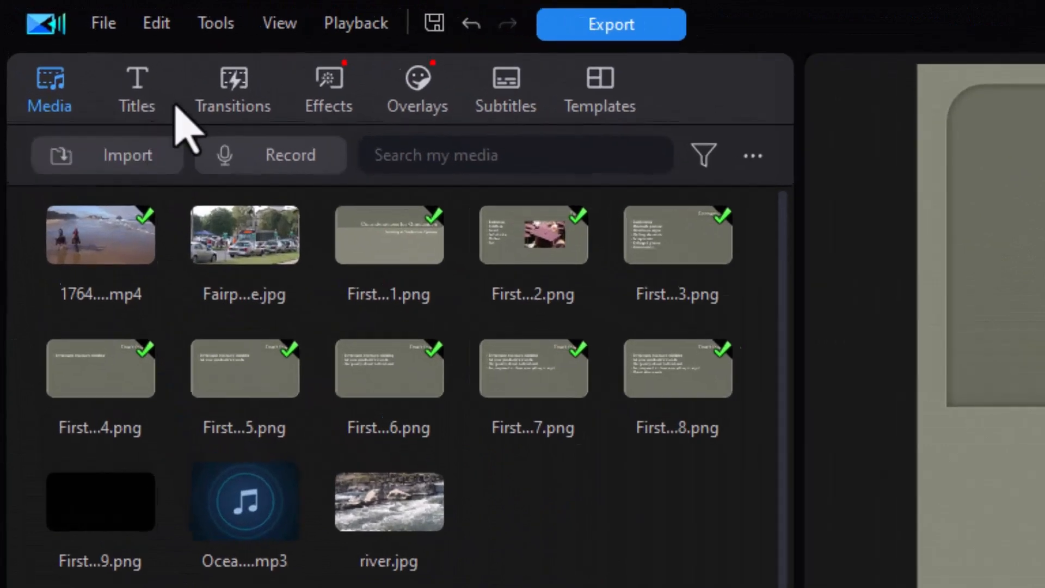
Step: Apply the favourite Fade transition as a Cross Transition between all slides on track 2 and play back the result
{"action": "left_click", "coordinate": [88, 37]}
{"action": "left_click", "coordinate": [71, 177]}
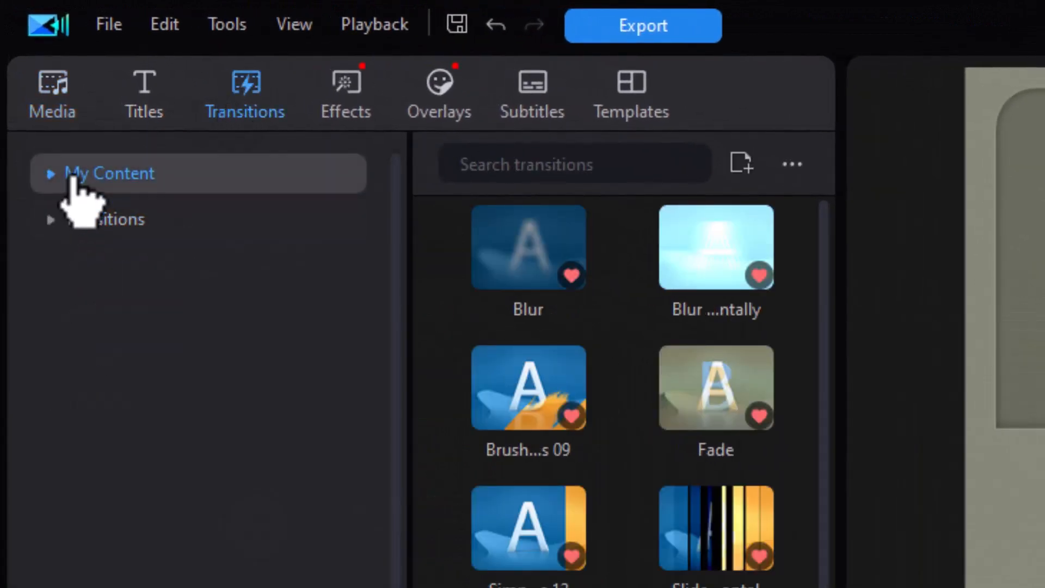
{"action": "left_click", "coordinate": [50, 176]}
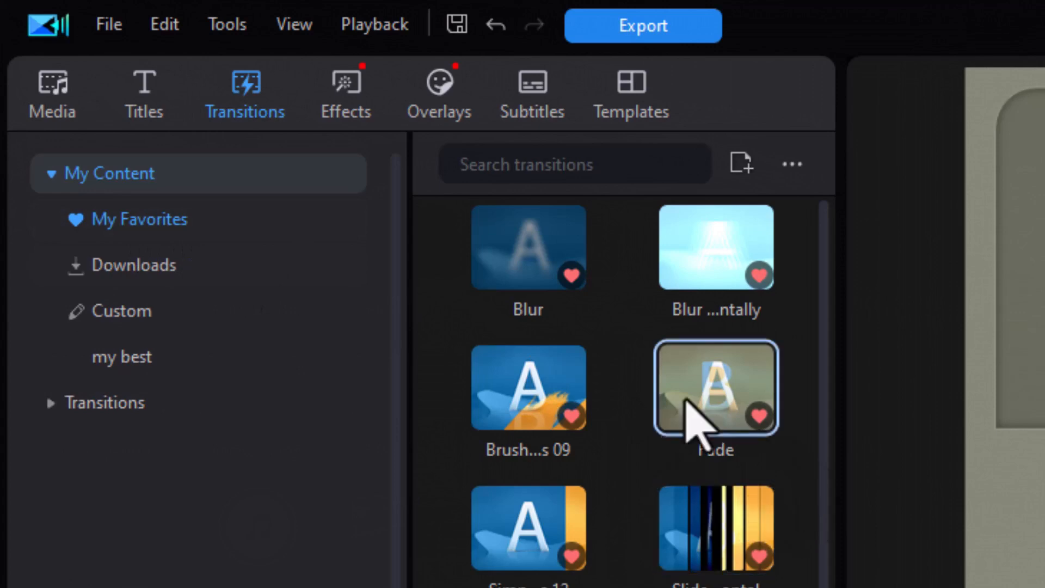
{"action": "left_click", "coordinate": [725, 393]}
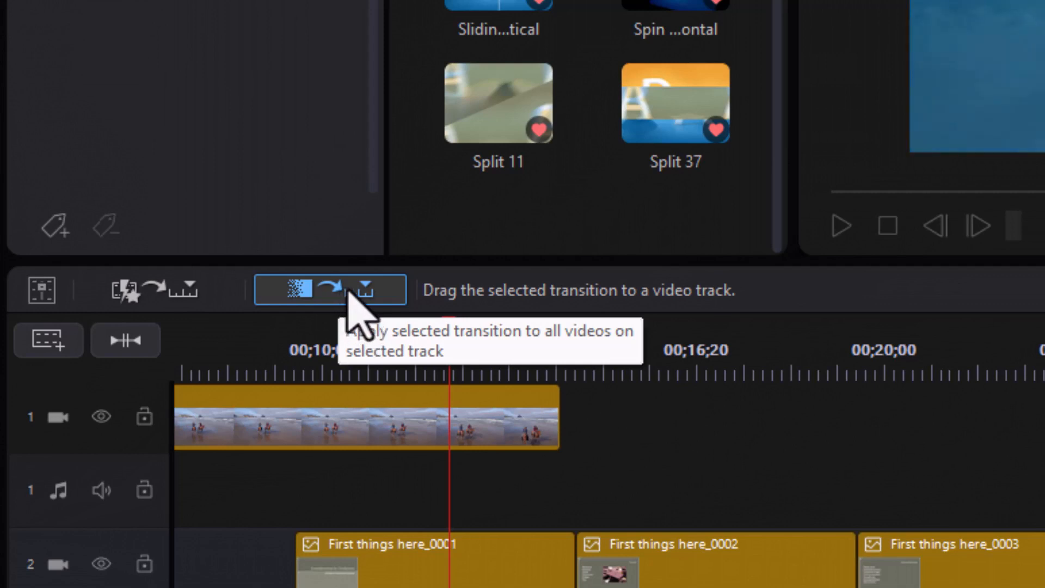
{"action": "left_click", "coordinate": [351, 294]}
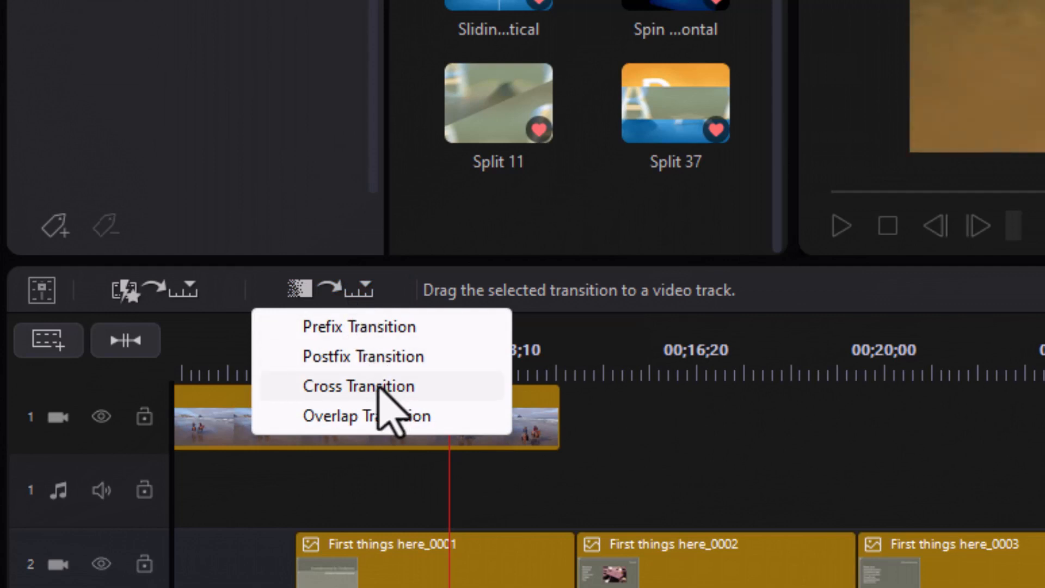
{"action": "left_click", "coordinate": [379, 388]}
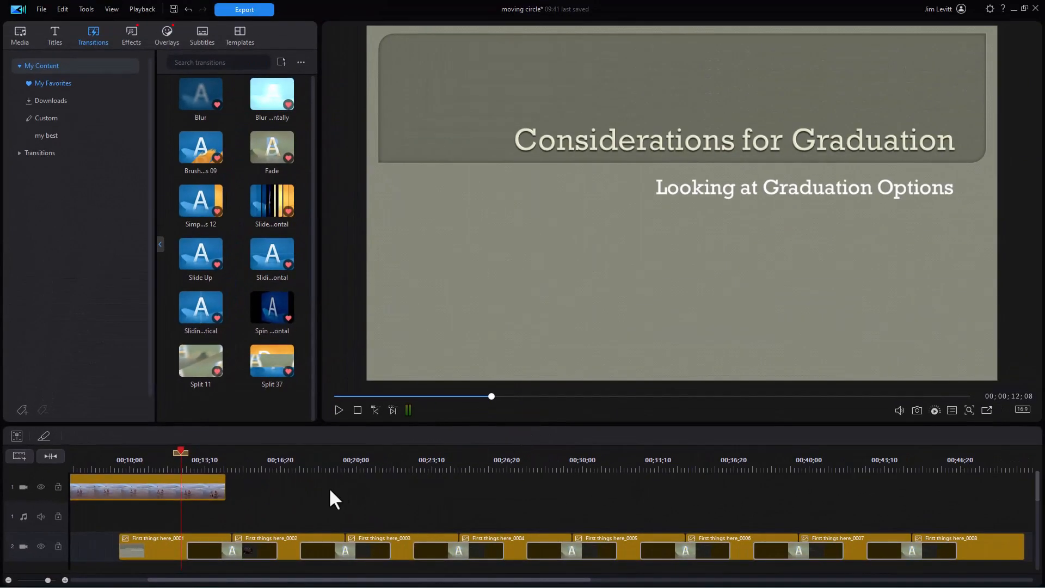
{"action": "left_click", "coordinate": [338, 410]}
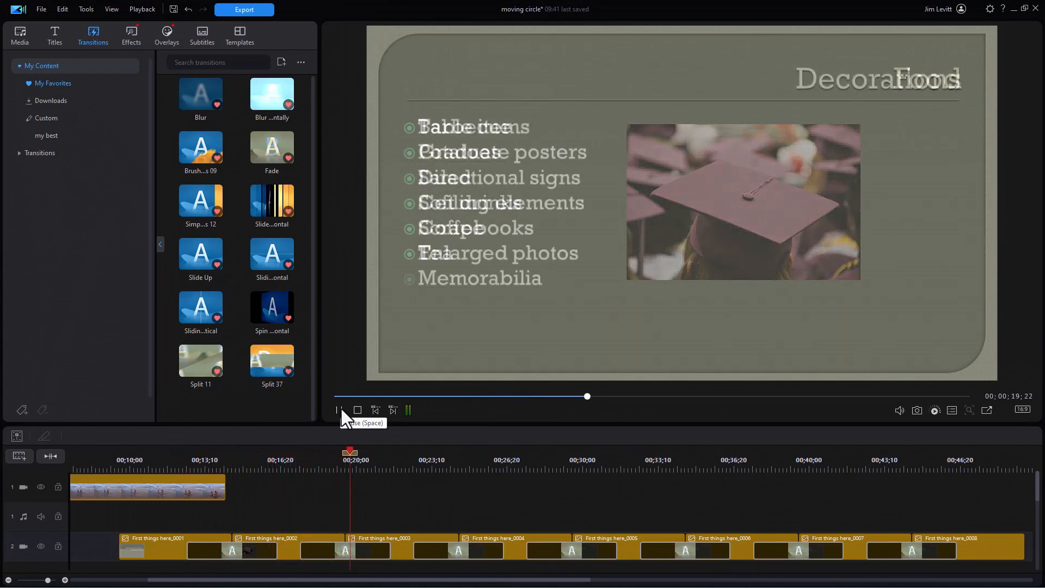
{"action": "left_click", "coordinate": [342, 410]}
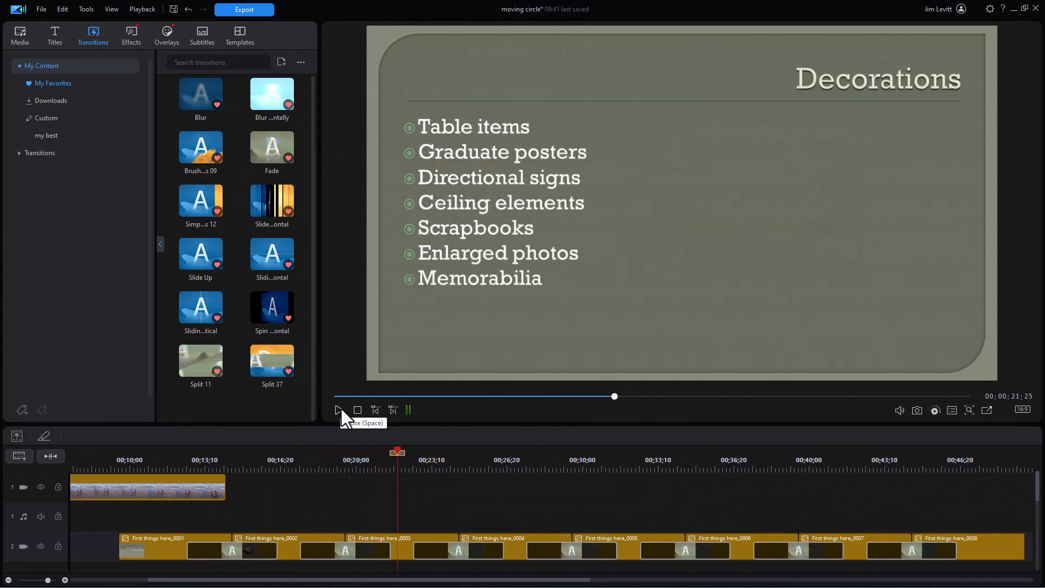
Step: Set the duration of all seven Fade transitions on track 2 to 10 frames and play back the slides
{"action": "left_click", "coordinate": [255, 551]}
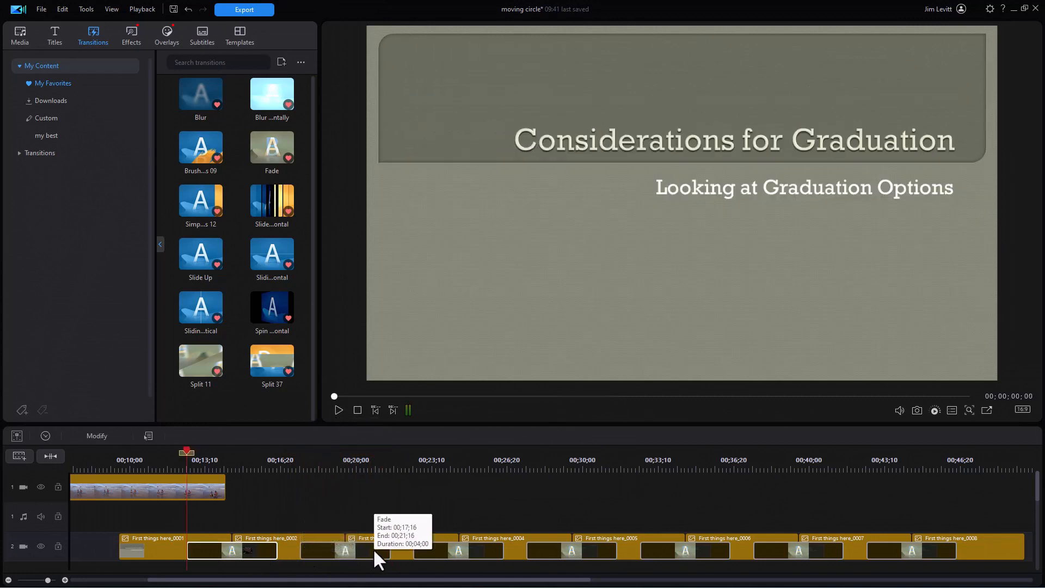
{"action": "left_click", "coordinate": [373, 548], "text": "ctrl"}
{"action": "left_click", "coordinate": [485, 549], "text": "ctrl"}
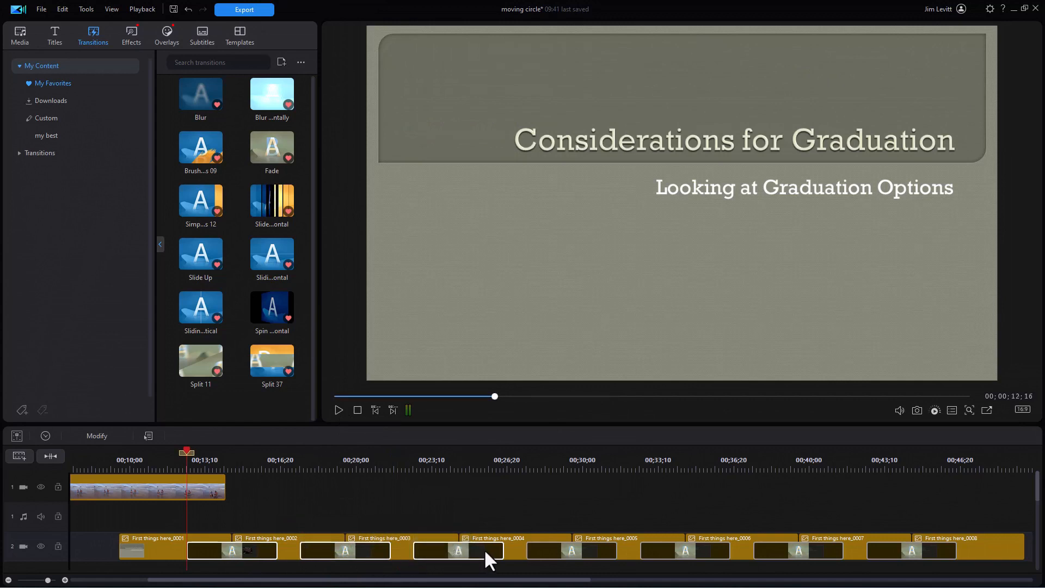
{"action": "left_click", "coordinate": [595, 554], "text": "ctrl"}
{"action": "left_click", "coordinate": [718, 550], "text": "ctrl"}
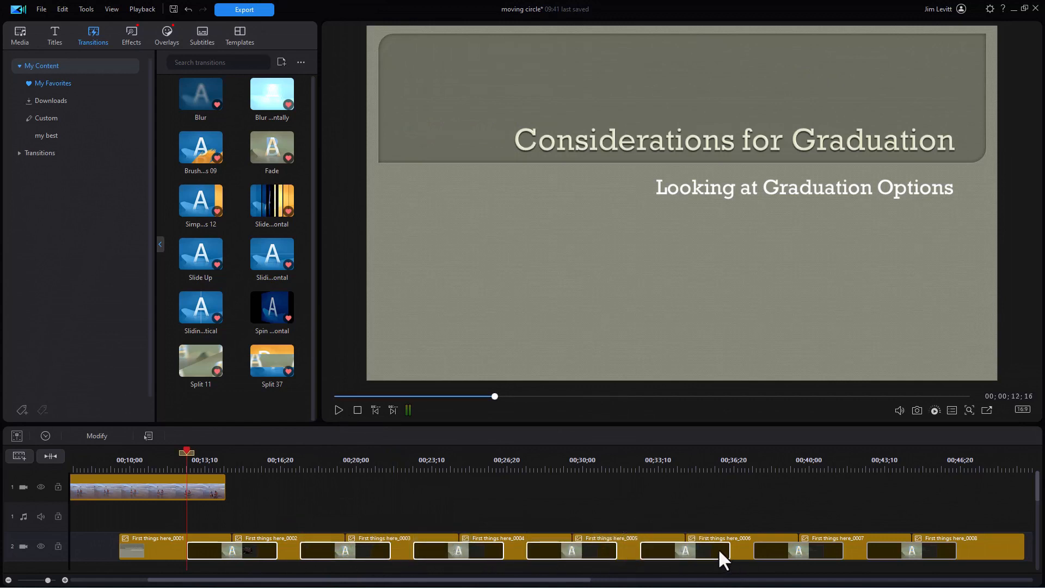
{"action": "left_click", "coordinate": [829, 552], "text": "ctrl"}
{"action": "left_click", "coordinate": [880, 553], "text": "ctrl"}
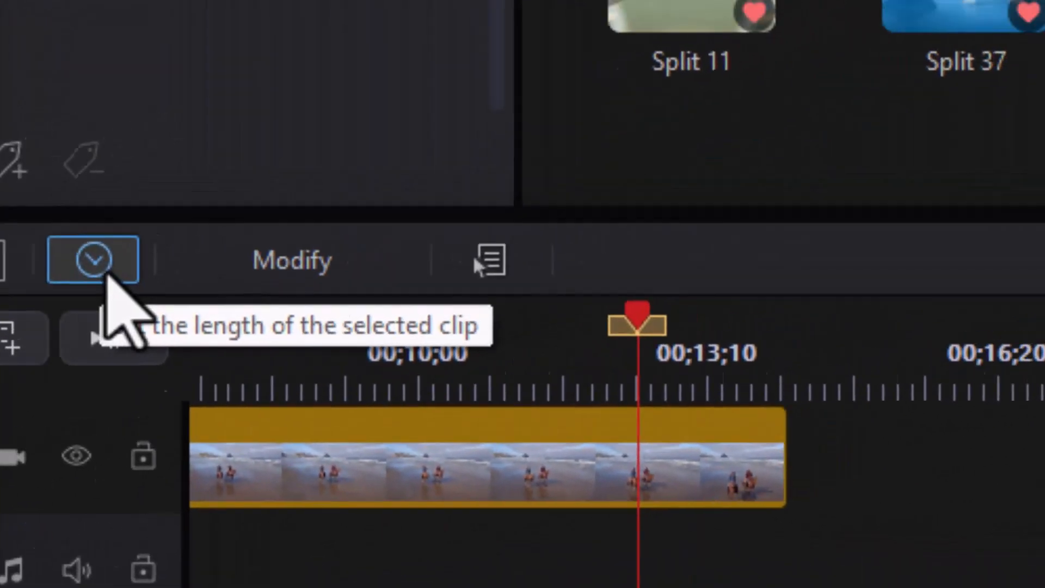
{"action": "left_click", "coordinate": [179, 235]}
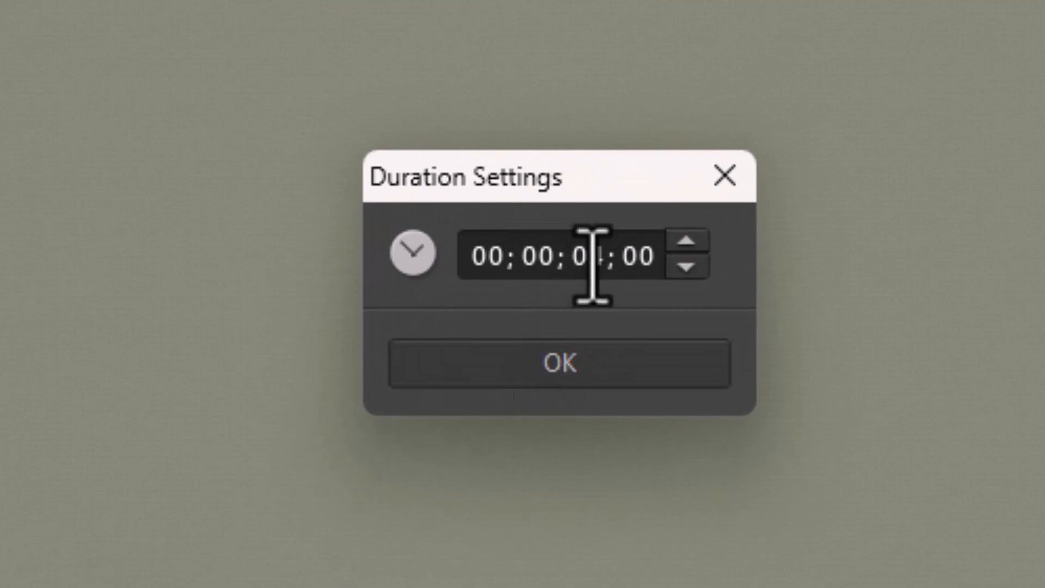
{"action": "left_click", "coordinate": [576, 266]}
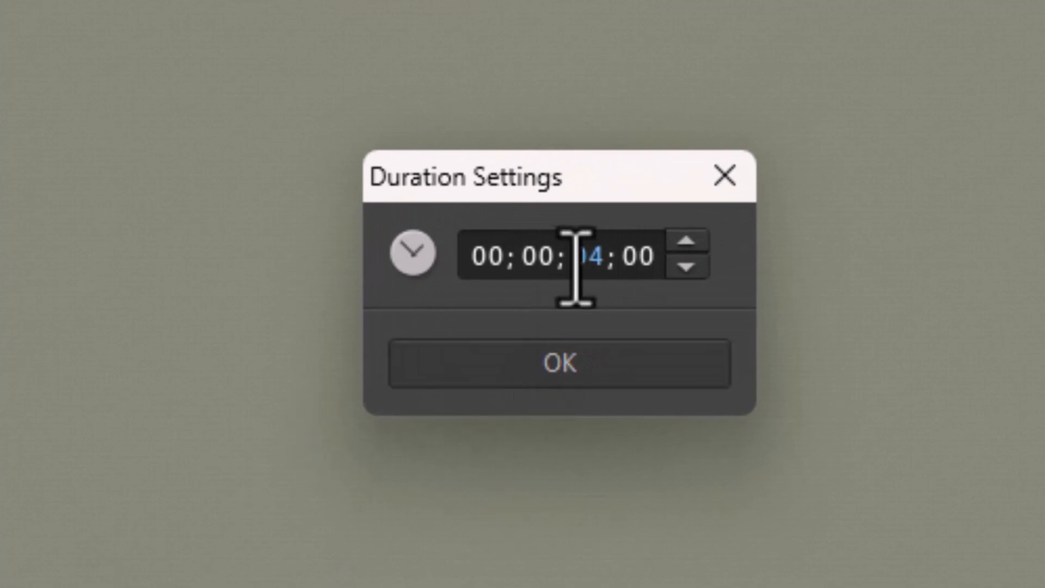
{"action": "type", "text": "0"}
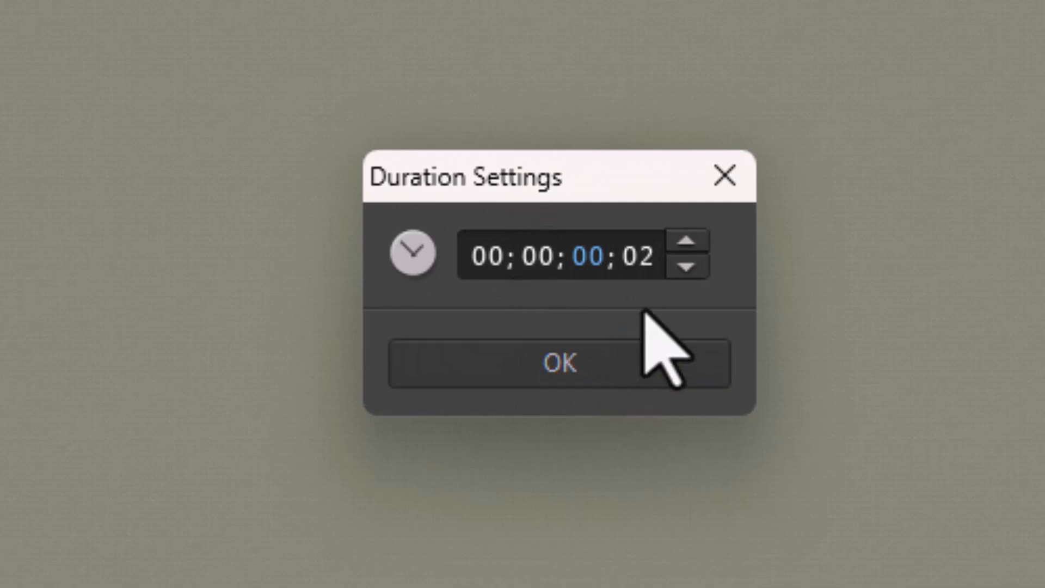
{"action": "left_click", "coordinate": [641, 257]}
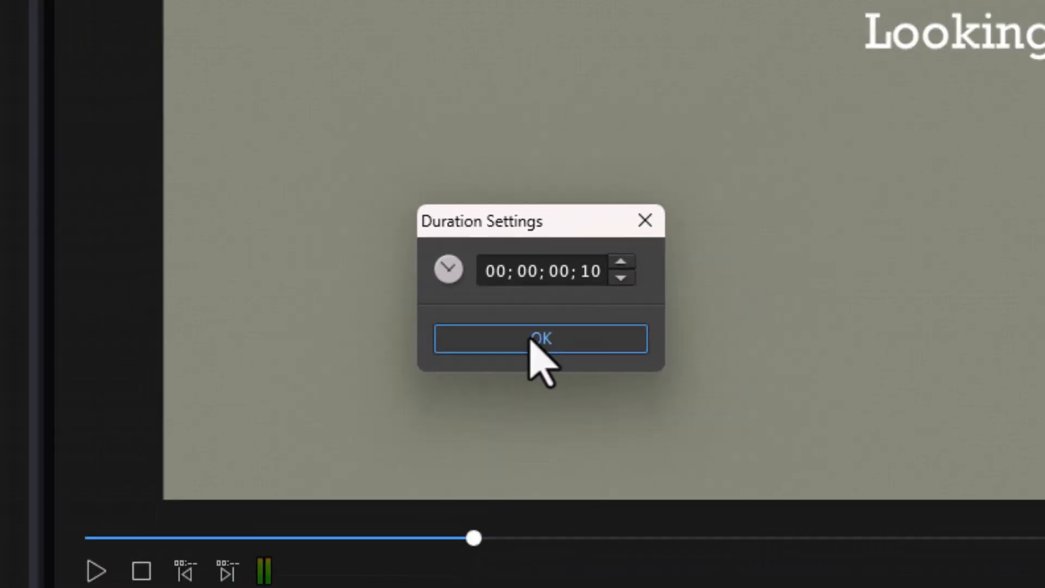
{"action": "left_click", "coordinate": [550, 360]}
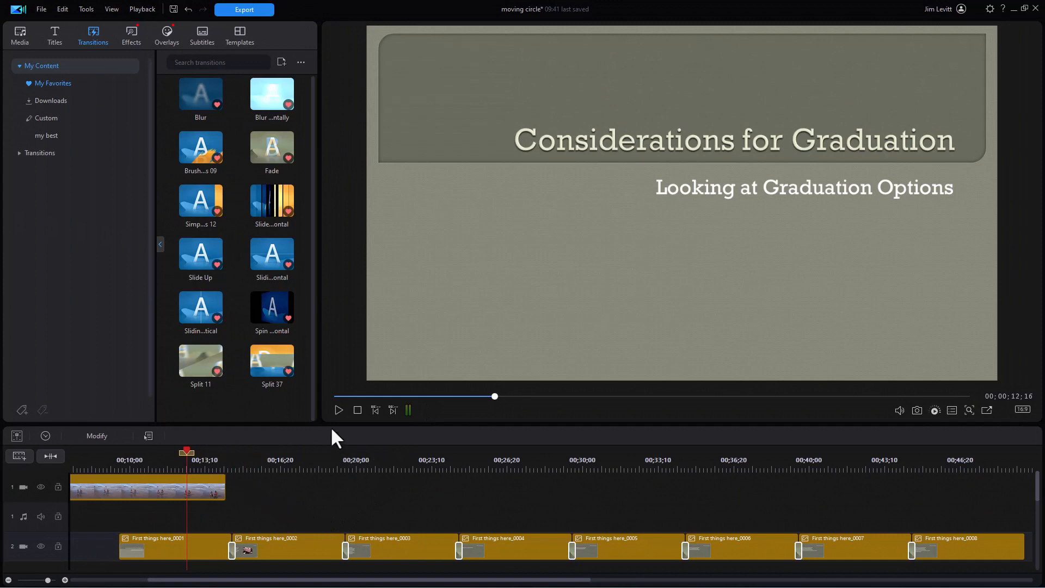
{"action": "left_click", "coordinate": [337, 409]}
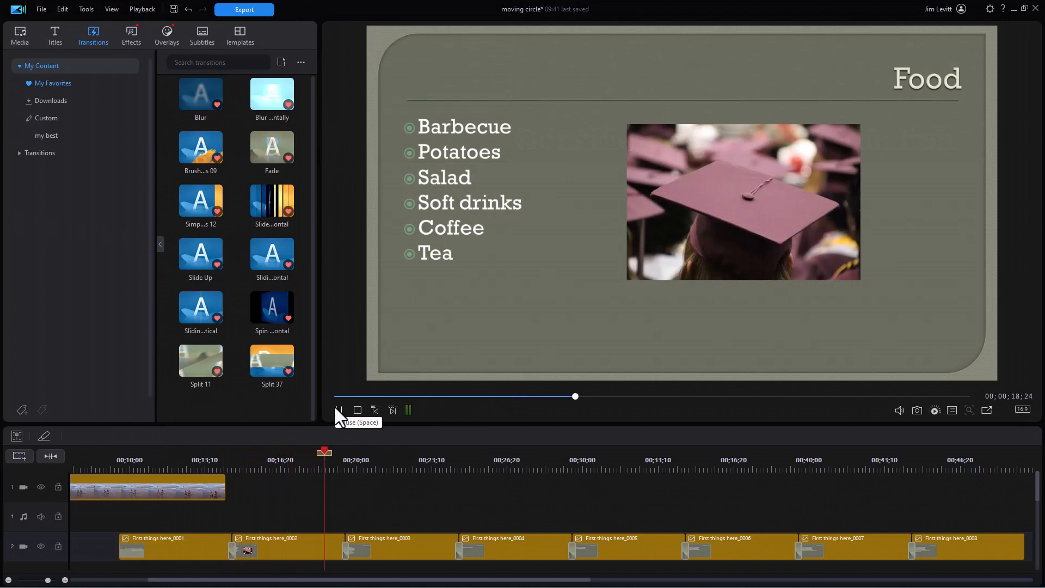
{"action": "left_click", "coordinate": [335, 408]}
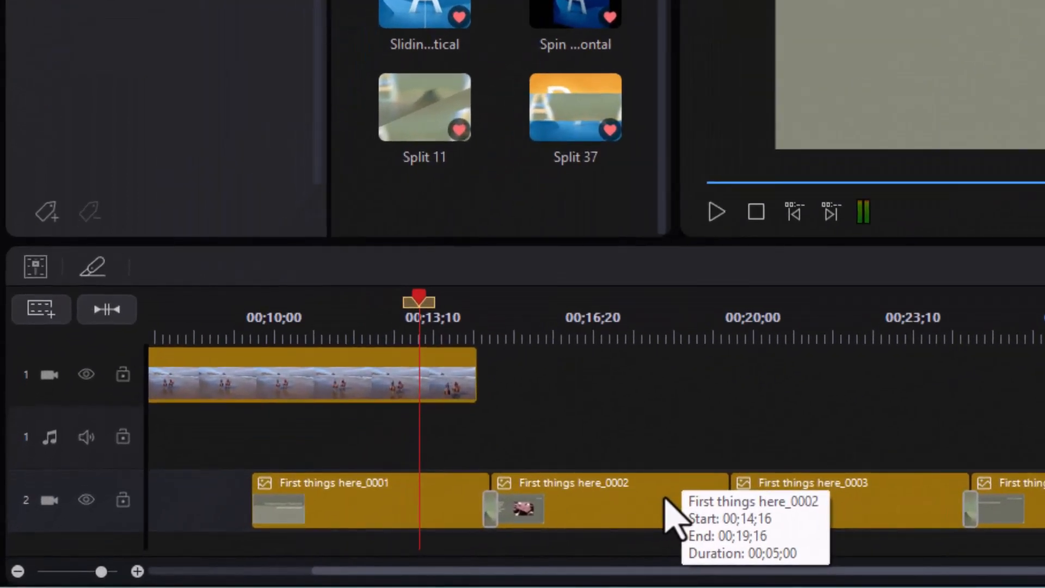
Step: Set the duration of the slide clip First things here_0002 to 7 seconds
{"action": "left_click", "coordinate": [667, 512]}
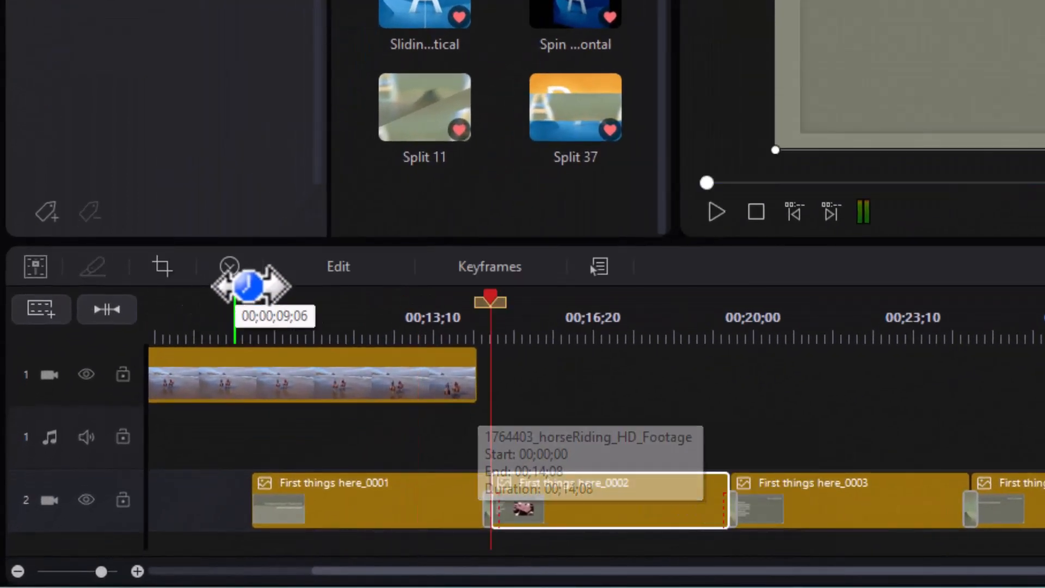
{"action": "left_click", "coordinate": [233, 261]}
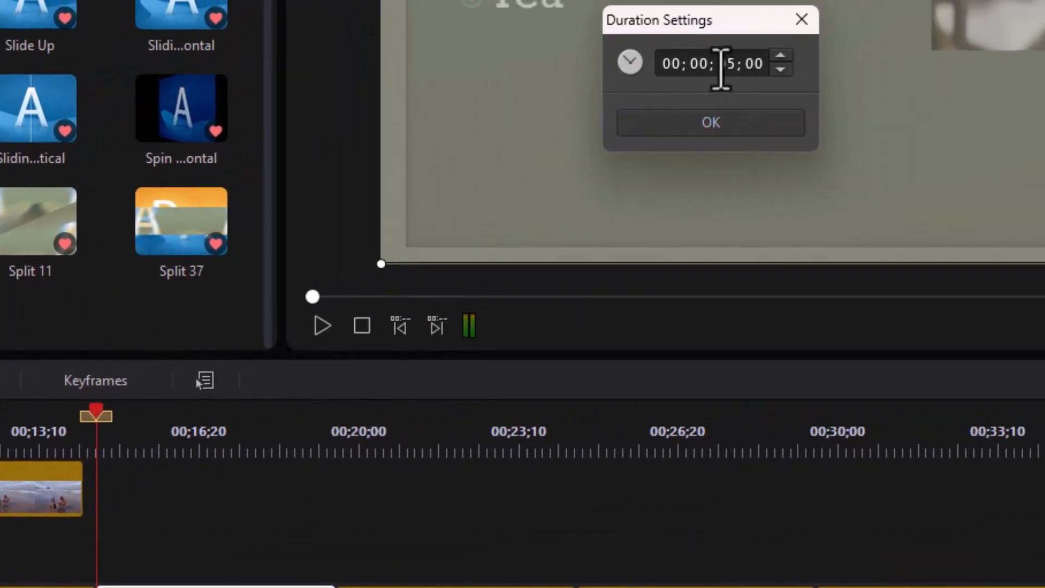
{"action": "left_click", "coordinate": [720, 68]}
{"action": "type", "text": "7;00"}
{"action": "key", "text": "Return"}
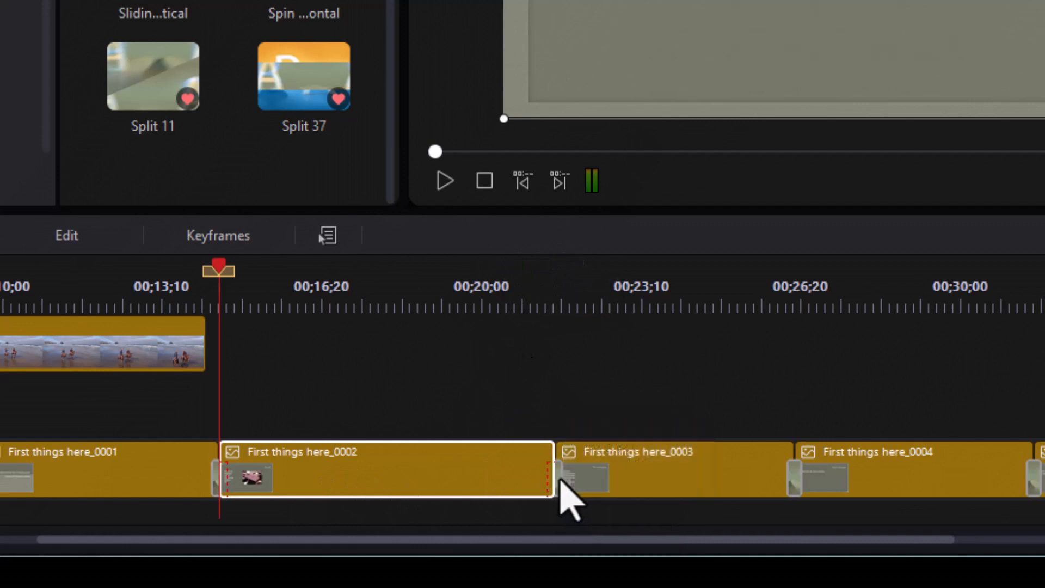
Step: Play back the slides from near the end of the first slide into the third slide
{"action": "left_click_drag", "start_coordinate": [556, 481], "coordinate": [182, 320]}
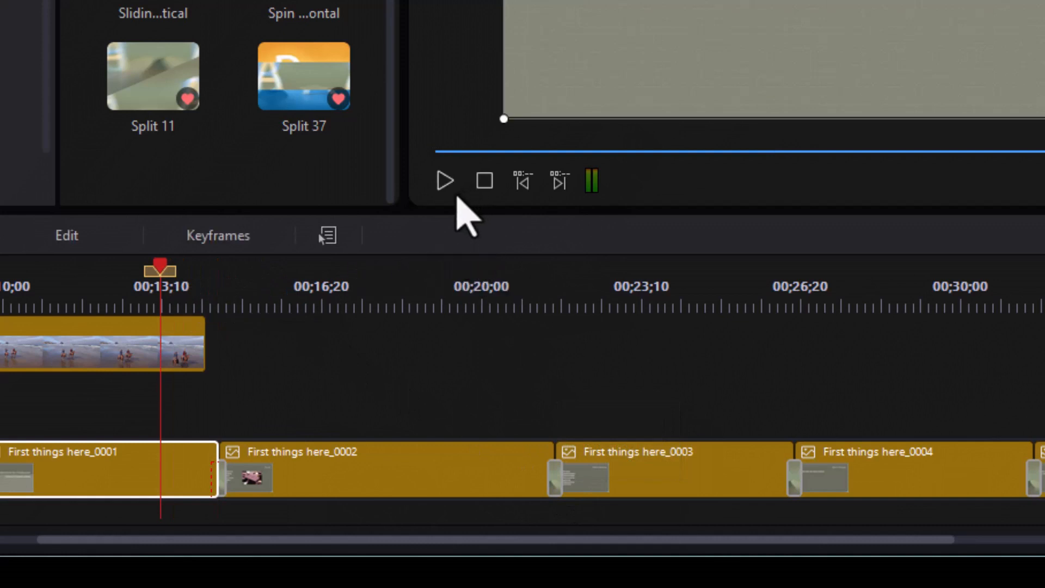
{"action": "left_click", "coordinate": [442, 179]}
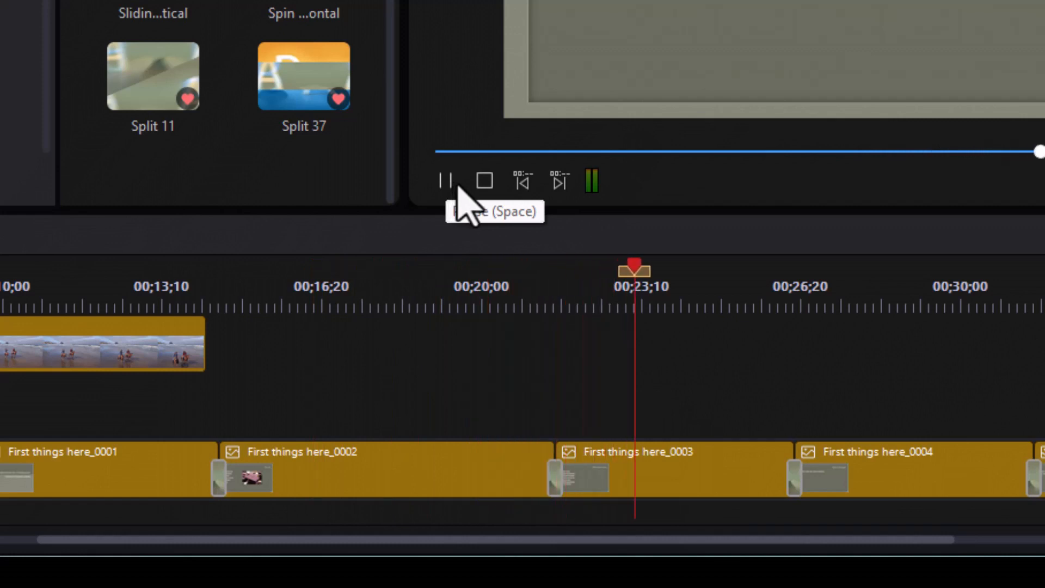
{"action": "left_click", "coordinate": [445, 183]}
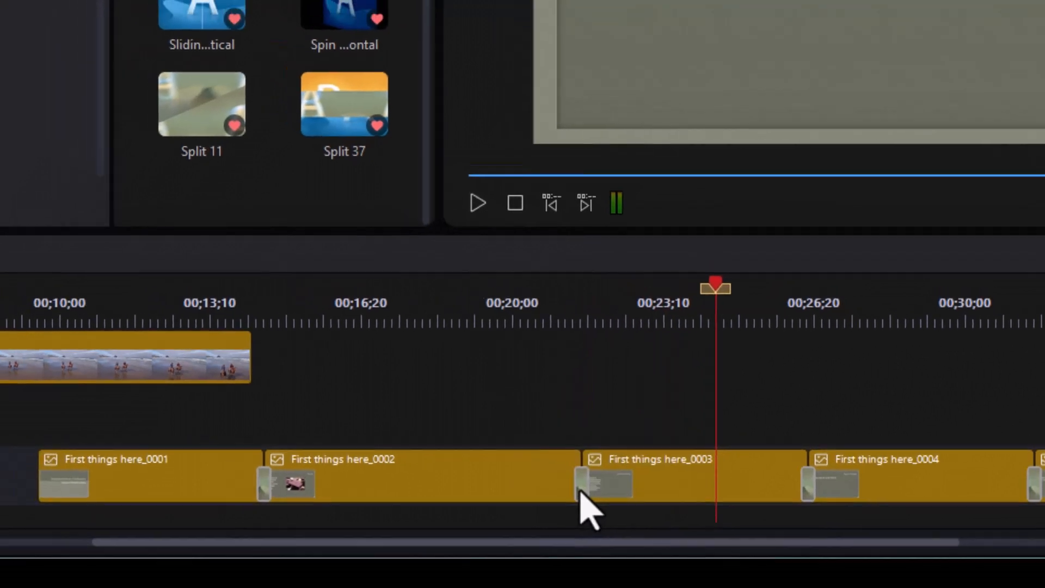
Step: Set only the Fade between the second and third slides to 15 frames and review that transition
{"action": "left_click", "coordinate": [556, 487]}
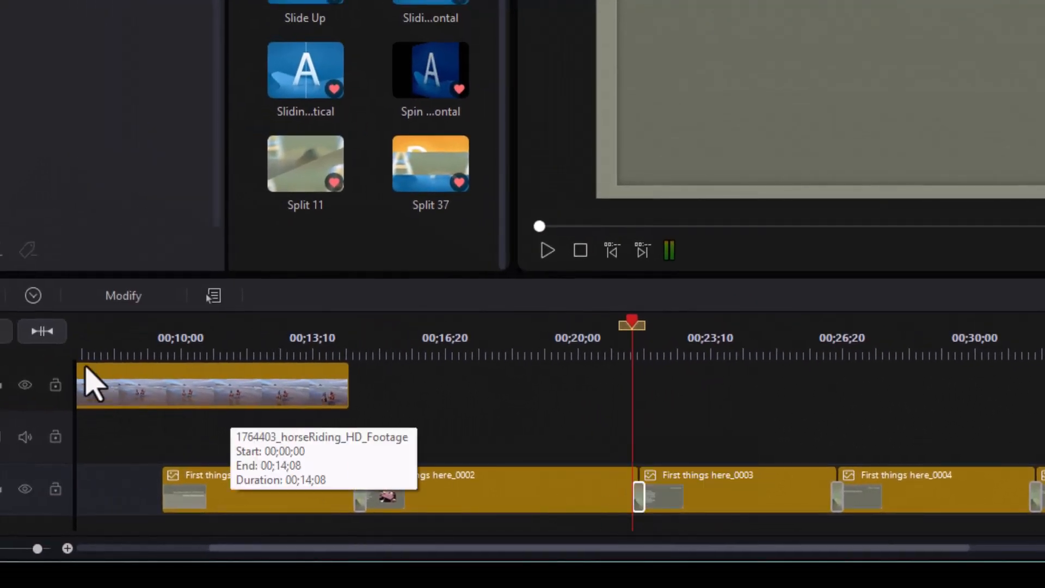
{"action": "left_click", "coordinate": [210, 294]}
{"action": "left_click", "coordinate": [823, 48]}
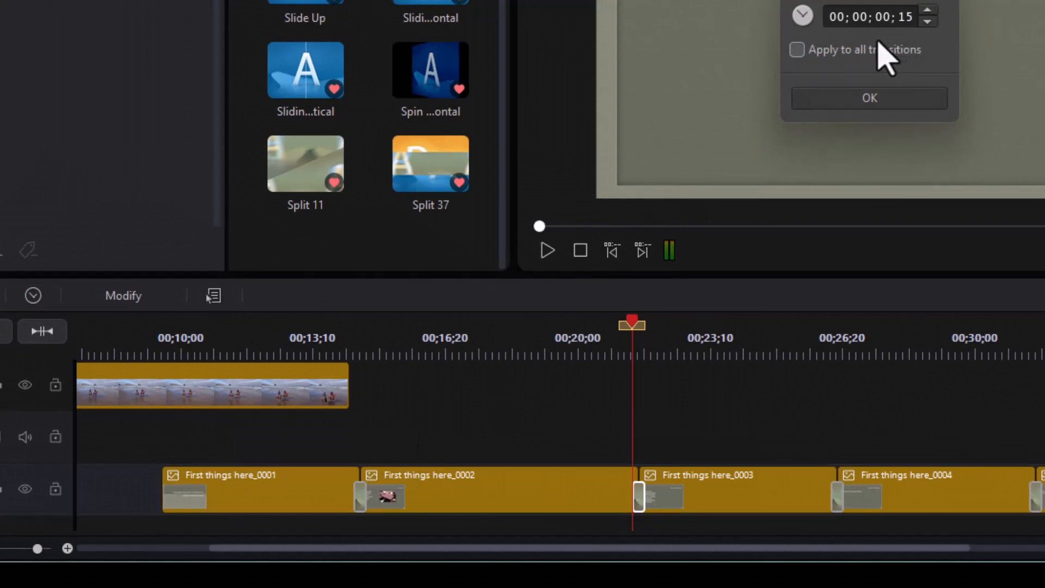
{"action": "key", "text": "Return"}
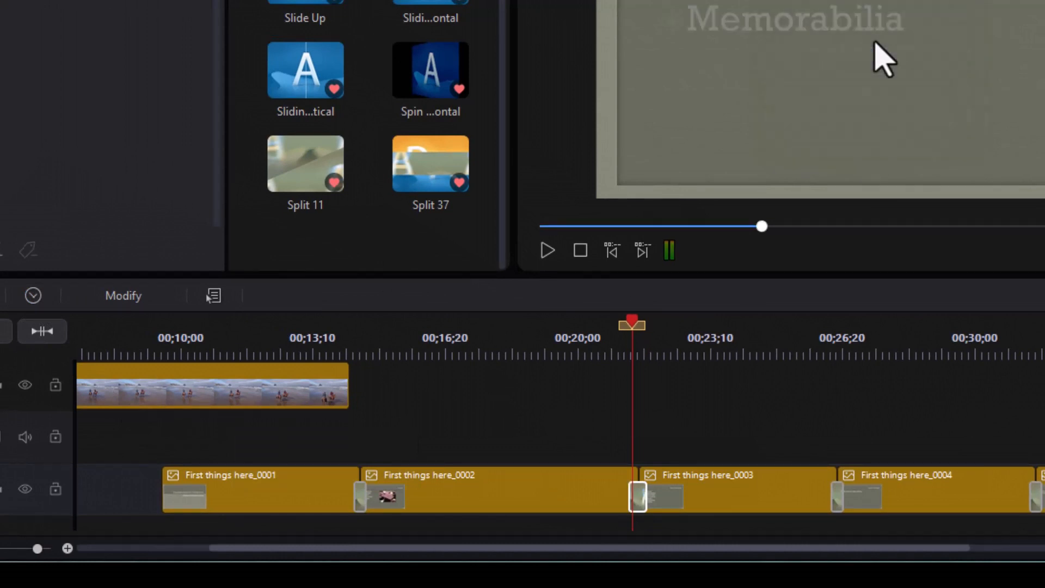
{"action": "left_click", "coordinate": [717, 404]}
{"action": "left_click_drag", "start_coordinate": [632, 321], "coordinate": [598, 330]}
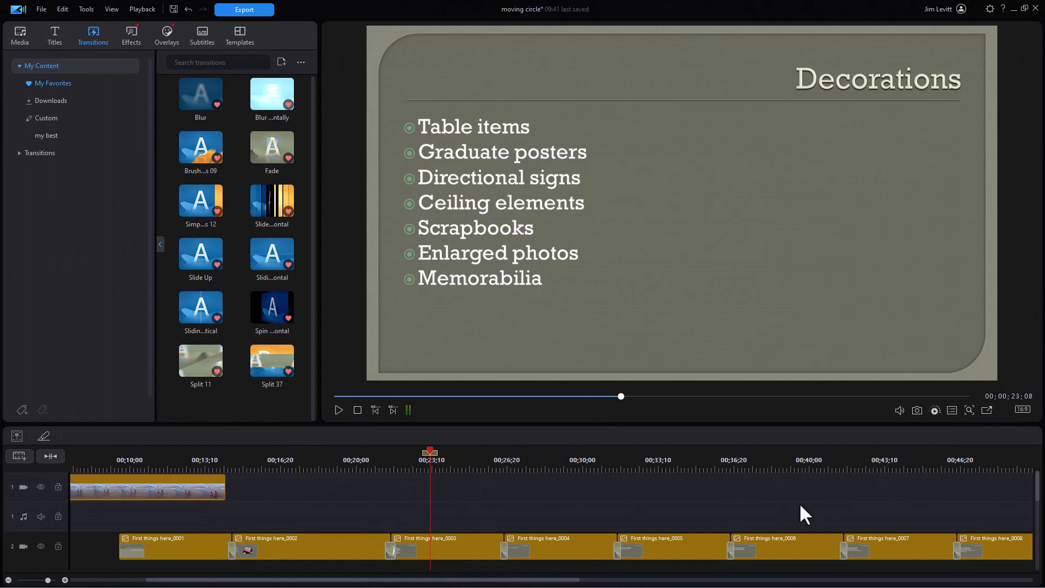
Step: Move all slide clips from track 2 to track 1 directly after the horse-riding clip, using Insert and Move All Clips
{"action": "left_click", "coordinate": [50, 455]}
{"action": "left_click_drag", "start_coordinate": [190, 521], "coordinate": [996, 556]}
{"action": "left_click_drag", "start_coordinate": [583, 565], "coordinate": [690, 491]}
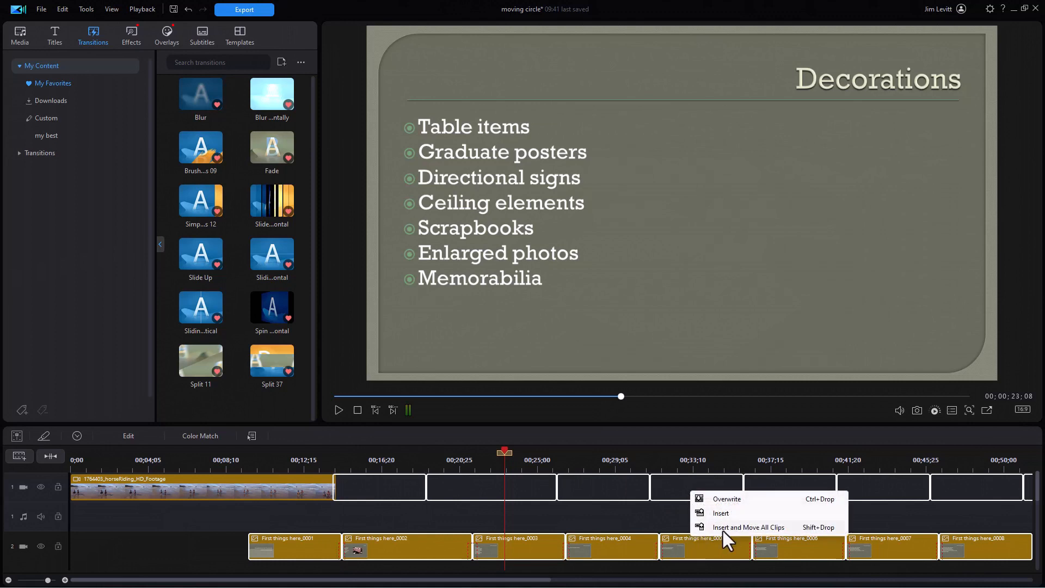
{"action": "left_click", "coordinate": [724, 528]}
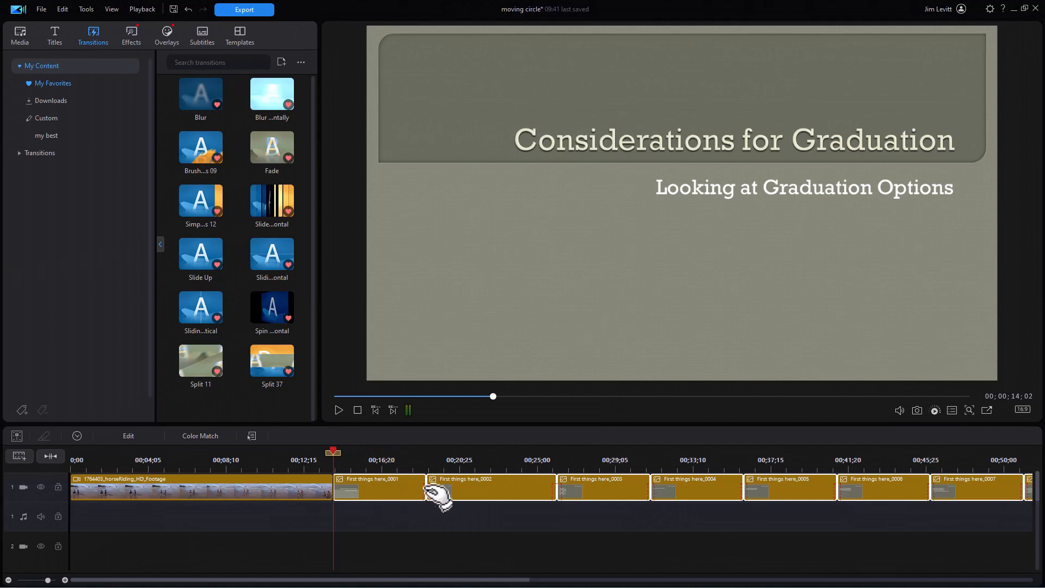
{"action": "left_click", "coordinate": [407, 459]}
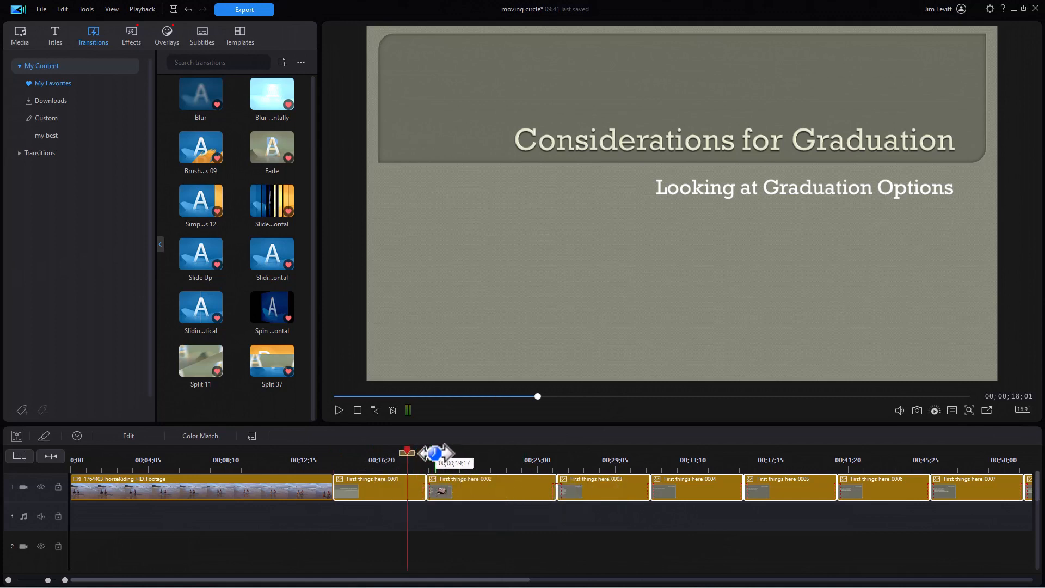